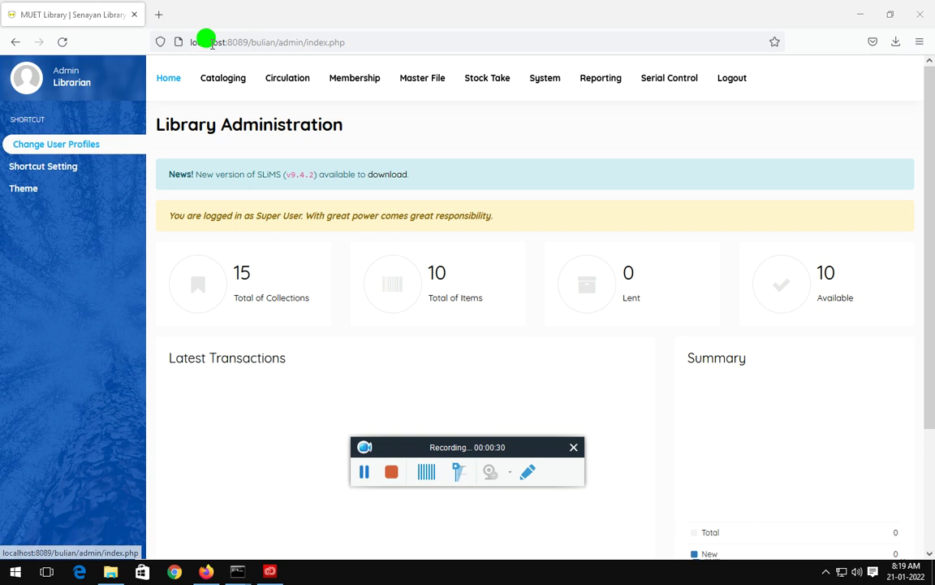
{"action": "left_click", "coordinate": [188, 39]}
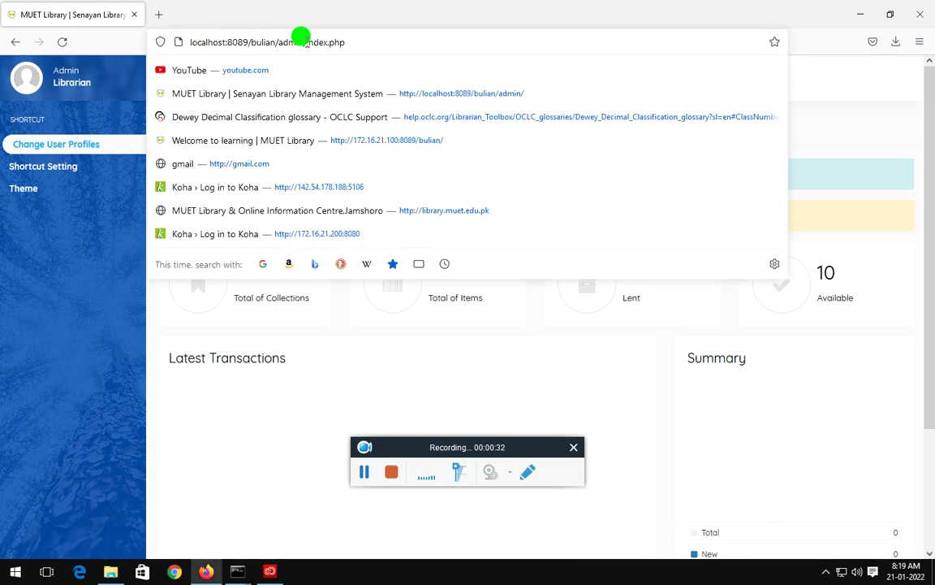
{"action": "left_click_drag", "start_coordinate": [341, 37], "coordinate": [192, 26]}
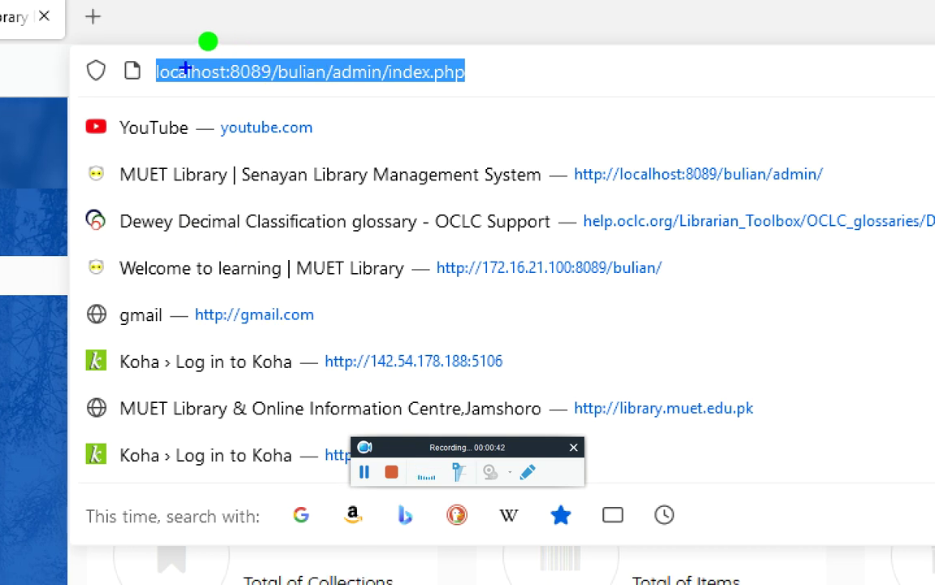
{"action": "left_click_drag", "start_coordinate": [147, 43], "coordinate": [281, 110]}
{"action": "mouse_move", "coordinate": [244, 62]}
{"action": "left_mouse_down"}
{"action": "mouse_move", "coordinate": [355, 23]}
{"action": "mouse_move", "coordinate": [175, 31]}
{"action": "mouse_move", "coordinate": [187, 44]}
{"action": "left_mouse_up"}
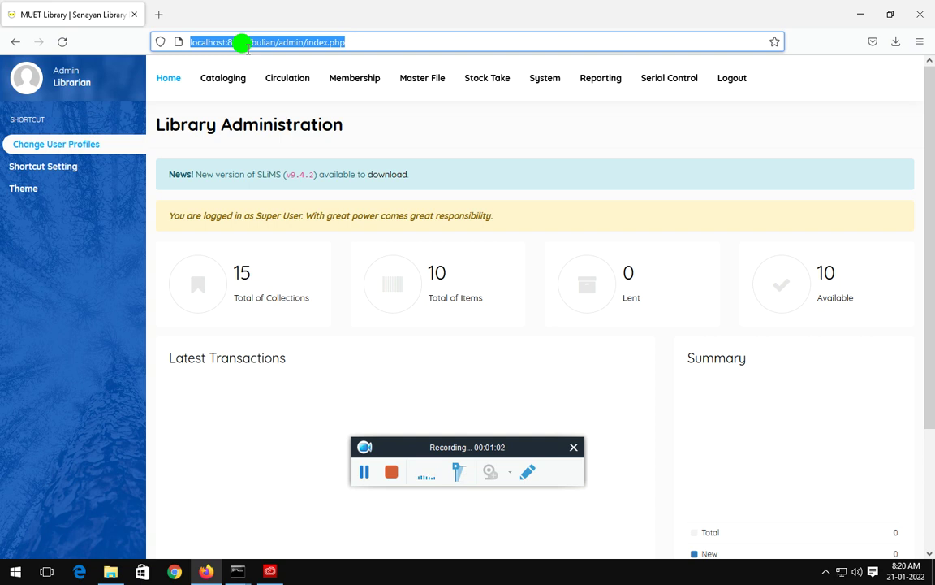
Open the system configuration and set the library name to "MUET Library & Online Information Center".
{"action": "left_click", "coordinate": [540, 82]}
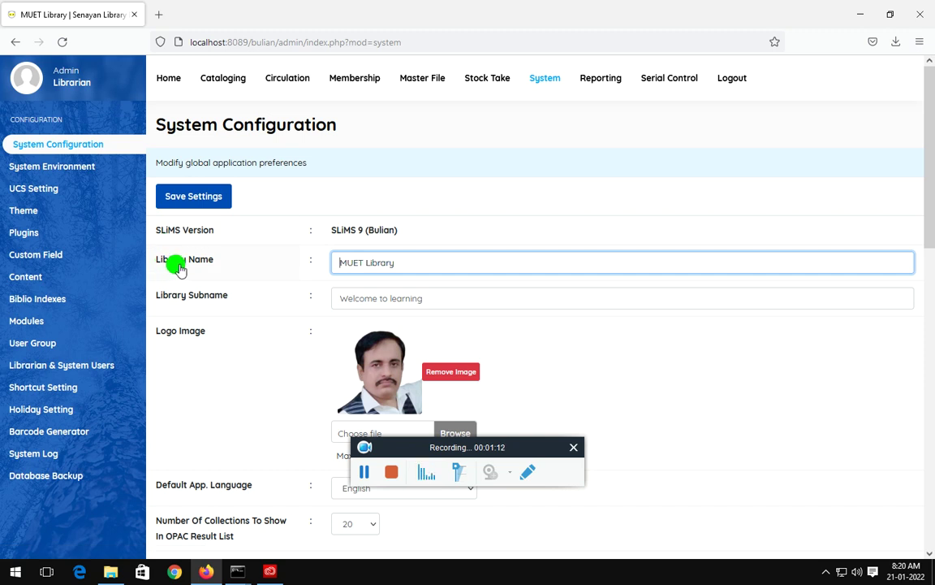
{"action": "left_click", "coordinate": [394, 261]}
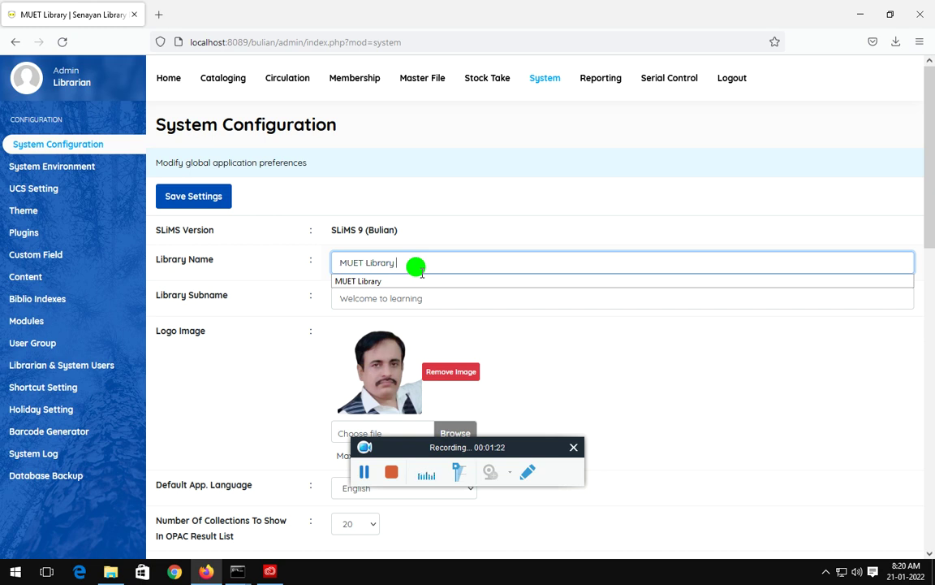
{"action": "type", "text": "& Centre"}
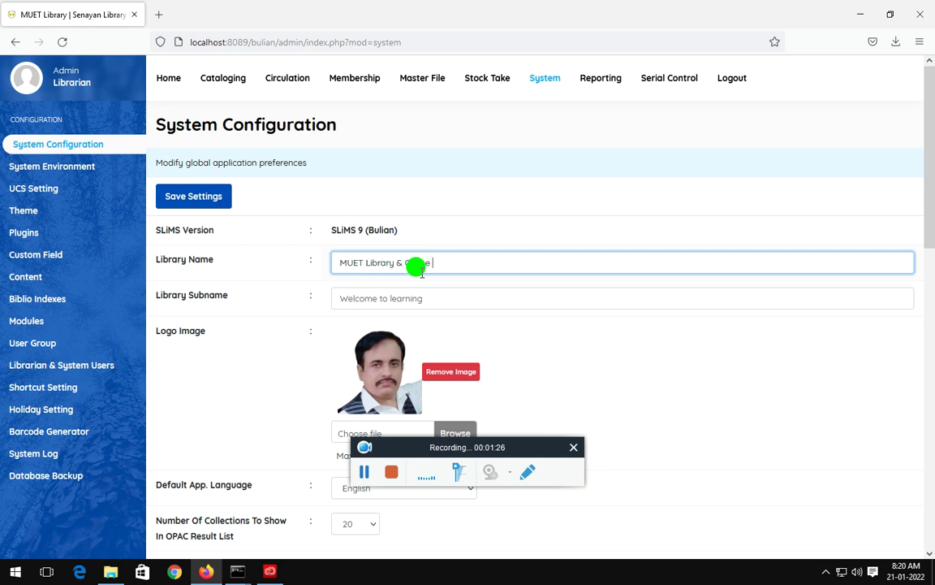
{"action": "type", "text": " (I"}
{"action": "key", "text": "BackSpace"}
{"action": "type", "text": "Information Center"}
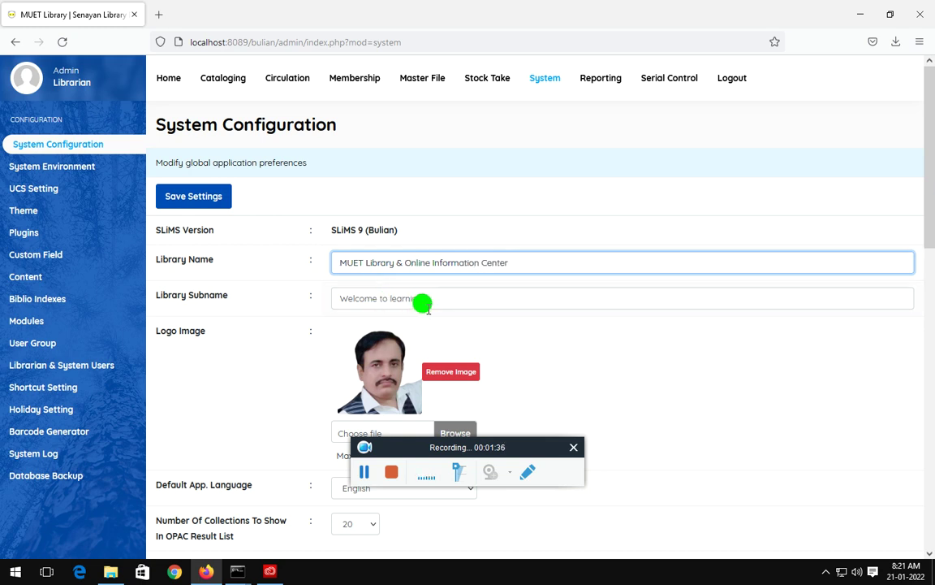
Make sure the Allowed Counter IP holds 172.16.21.100:8089 and save the system settings.
{"action": "scroll", "coordinate": [422, 303], "scroll_direction": "down", "scroll_amount": 3}
{"action": "left_click", "coordinate": [438, 168]}
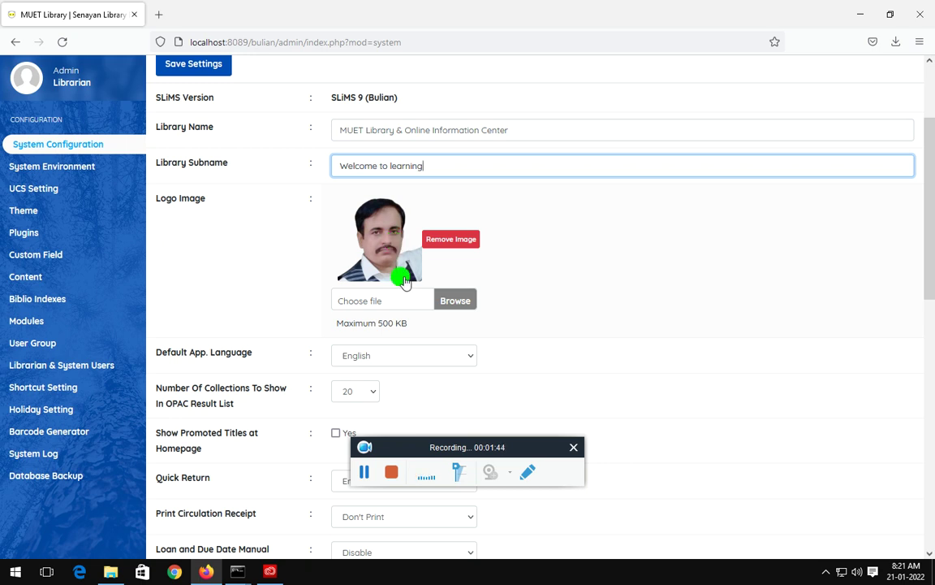
{"action": "scroll", "coordinate": [414, 357], "scroll_direction": "down", "scroll_amount": 1}
{"action": "scroll", "coordinate": [414, 357], "scroll_direction": "down", "scroll_amount": 1}
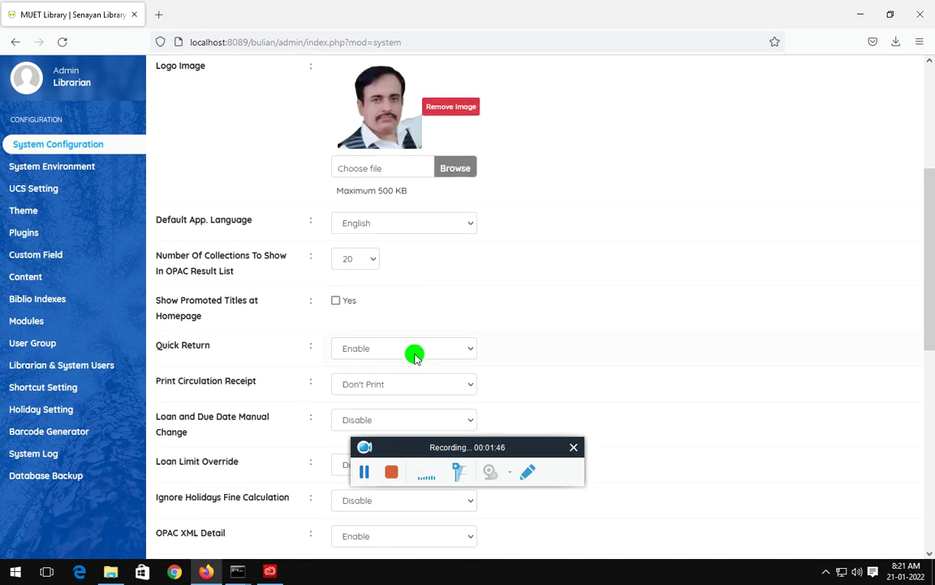
{"action": "scroll", "coordinate": [414, 357], "scroll_direction": "down", "scroll_amount": 3}
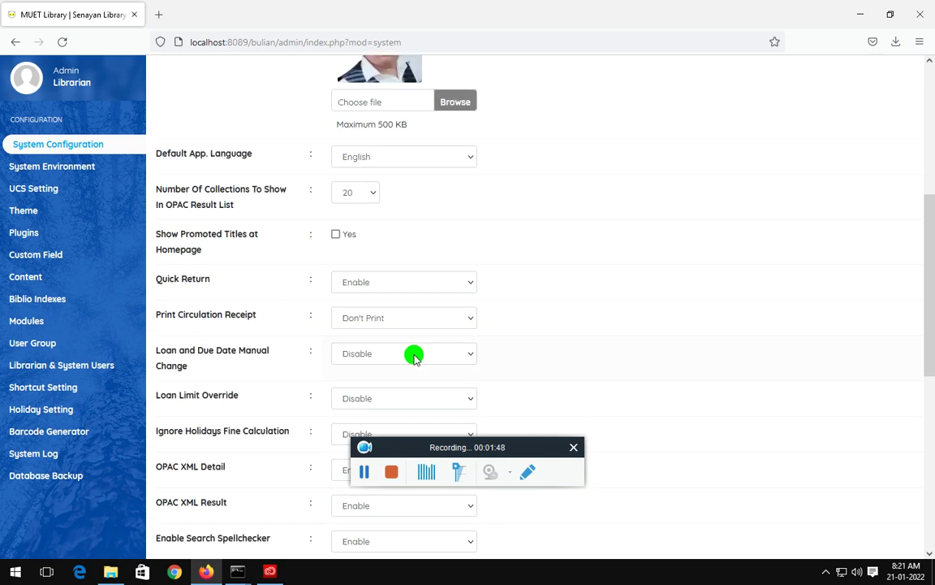
{"action": "scroll", "coordinate": [411, 359], "scroll_direction": "down", "scroll_amount": 5}
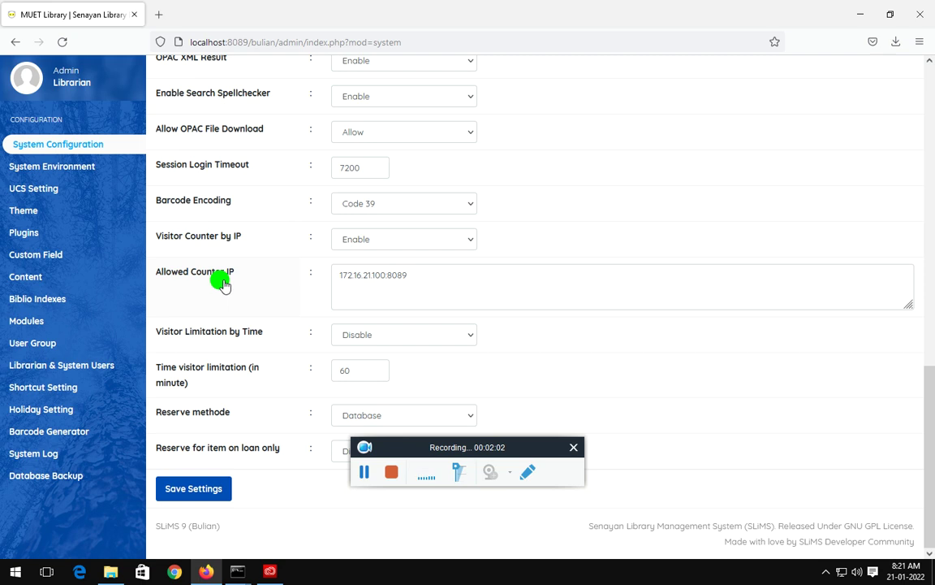
{"action": "left_click", "coordinate": [397, 280]}
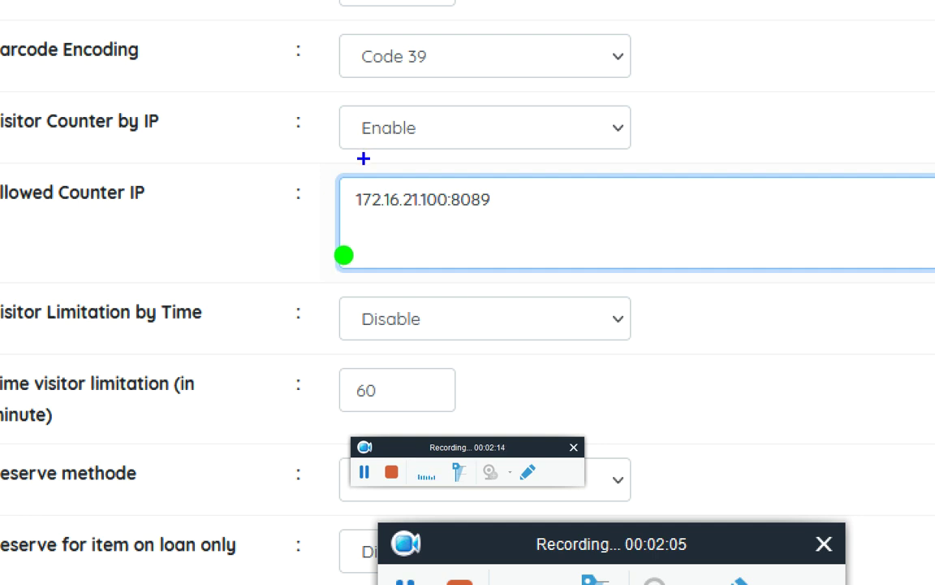
{"action": "mouse_move", "coordinate": [331, 165]}
{"action": "left_mouse_down"}
{"action": "mouse_move", "coordinate": [341, 209]}
{"action": "mouse_move", "coordinate": [524, 231]}
{"action": "mouse_move", "coordinate": [334, 185]}
{"action": "left_mouse_up"}
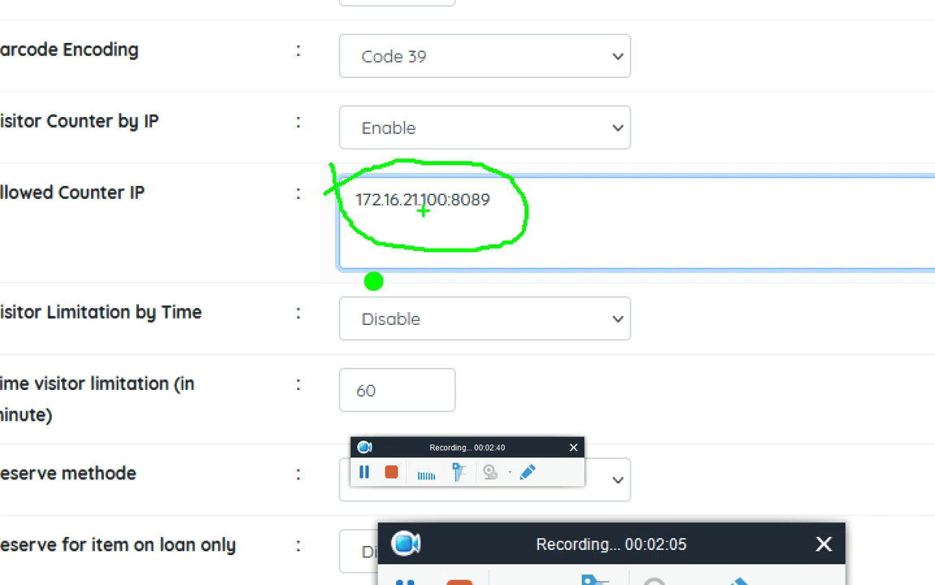
{"action": "left_click", "coordinate": [500, 204]}
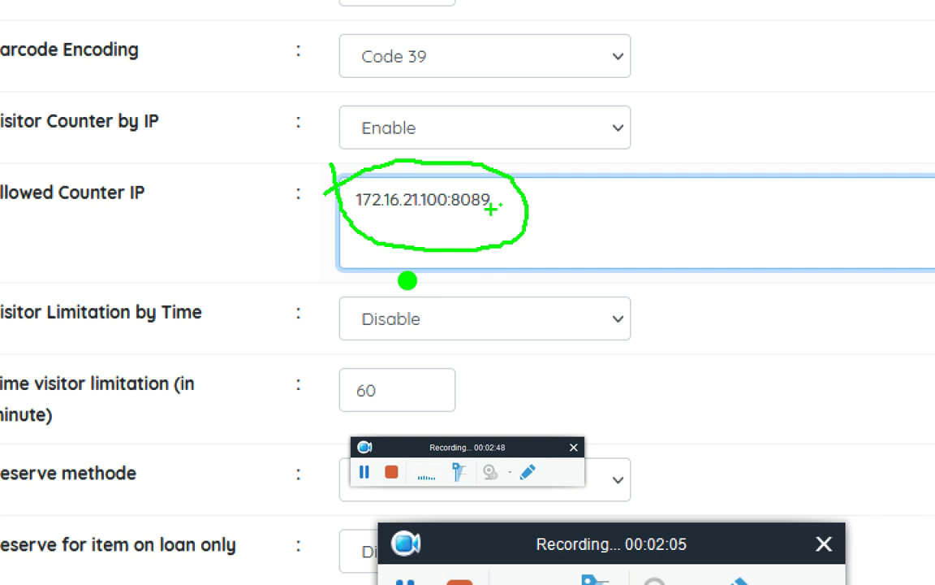
{"action": "key", "text": "Escape"}
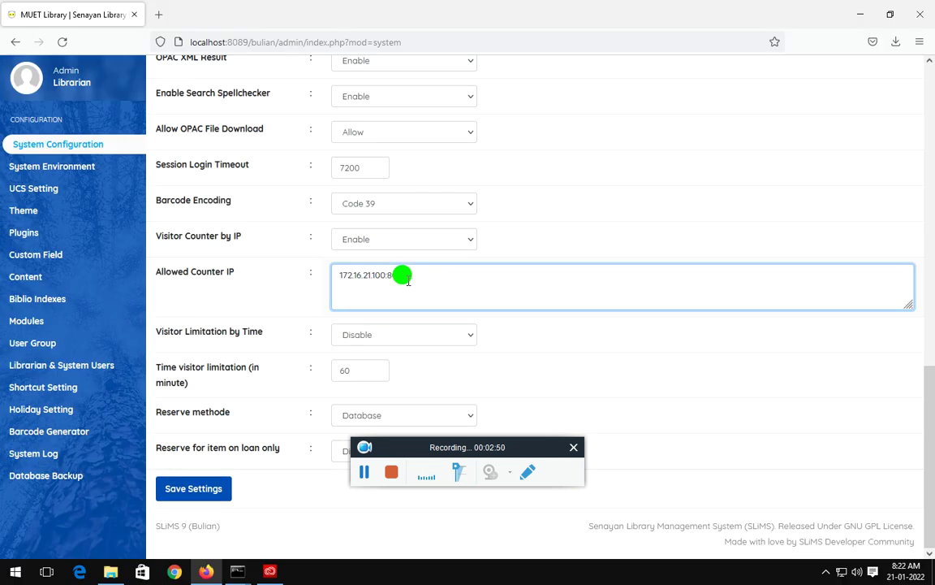
{"action": "type", "text": "089"}
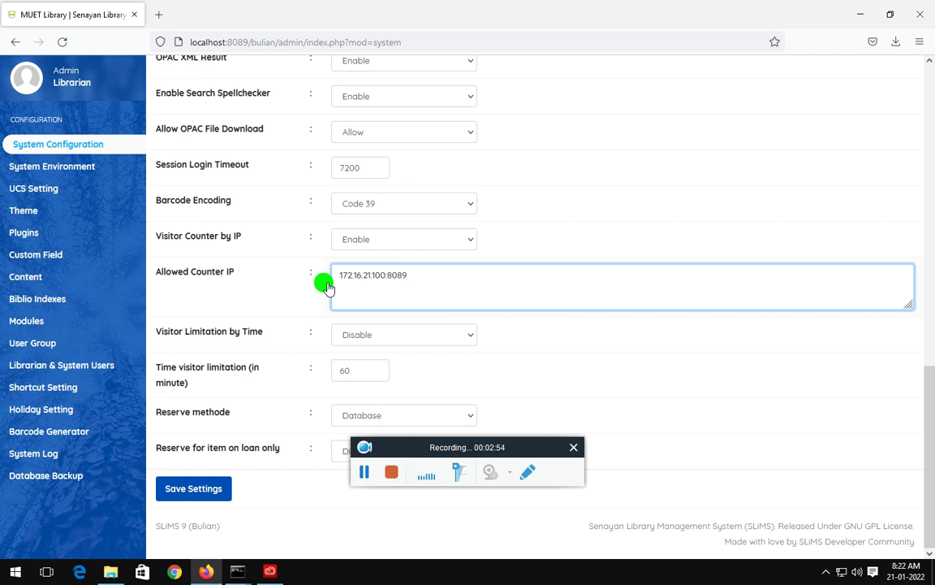
{"action": "left_click", "coordinate": [192, 488]}
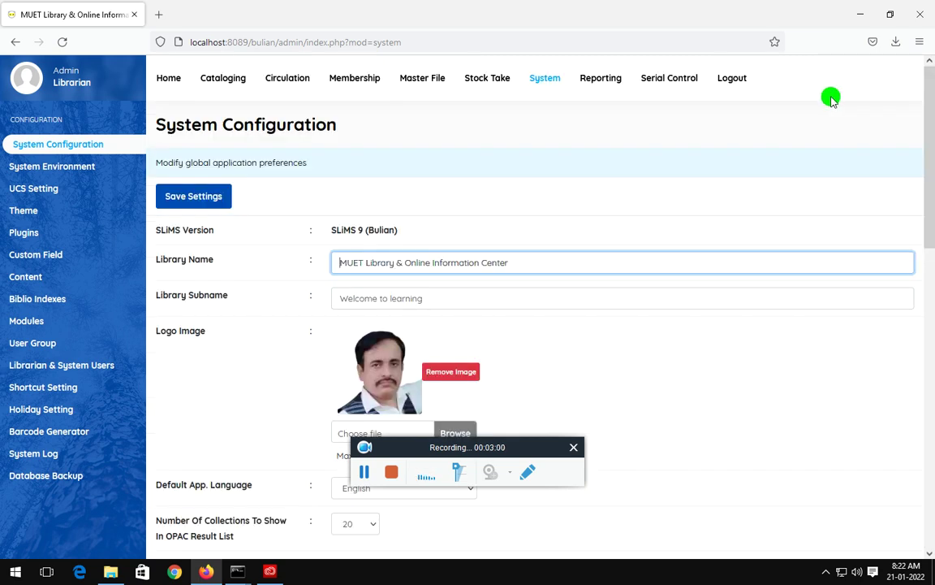
Open the library's public catalogue at 172.16.21.100:8089/bulian/ in a new browser tab.
{"action": "left_click", "coordinate": [161, 18]}
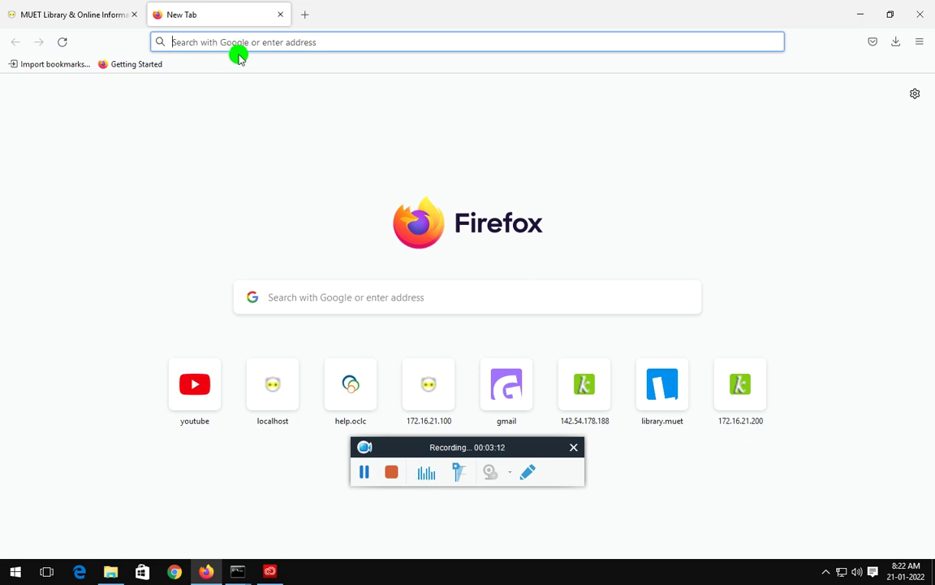
{"action": "type", "text": "172.16.21.100:8089/"}
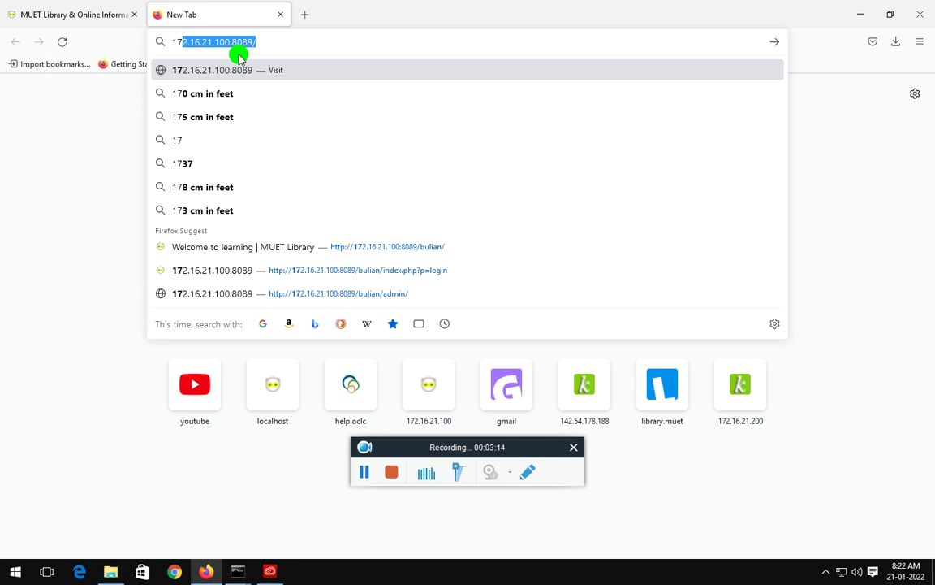
{"action": "key", "text": "Right"}
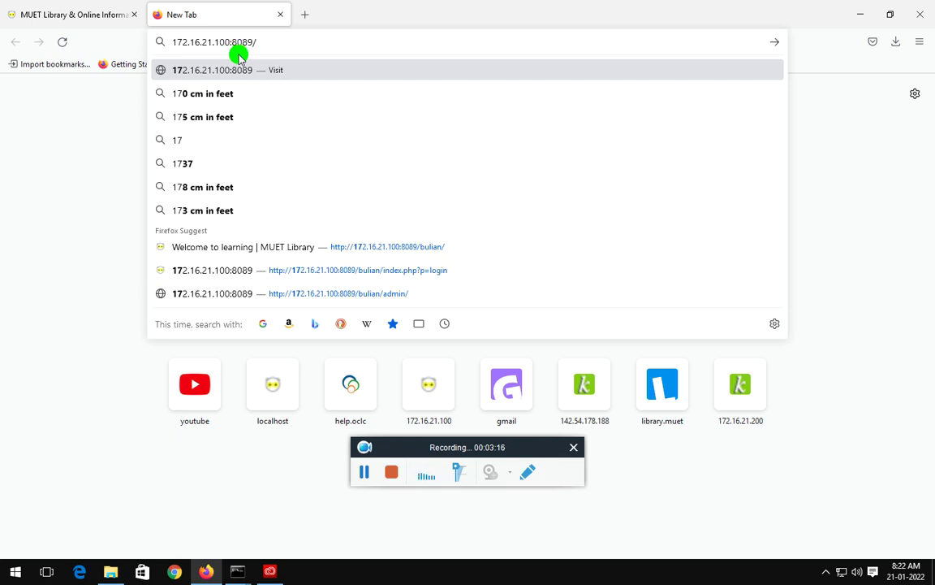
{"action": "key", "text": "Right"}
{"action": "key", "text": "Right"}
{"action": "key", "text": "Right"}
{"action": "key", "text": "Right"}
{"action": "key", "text": "Return"}
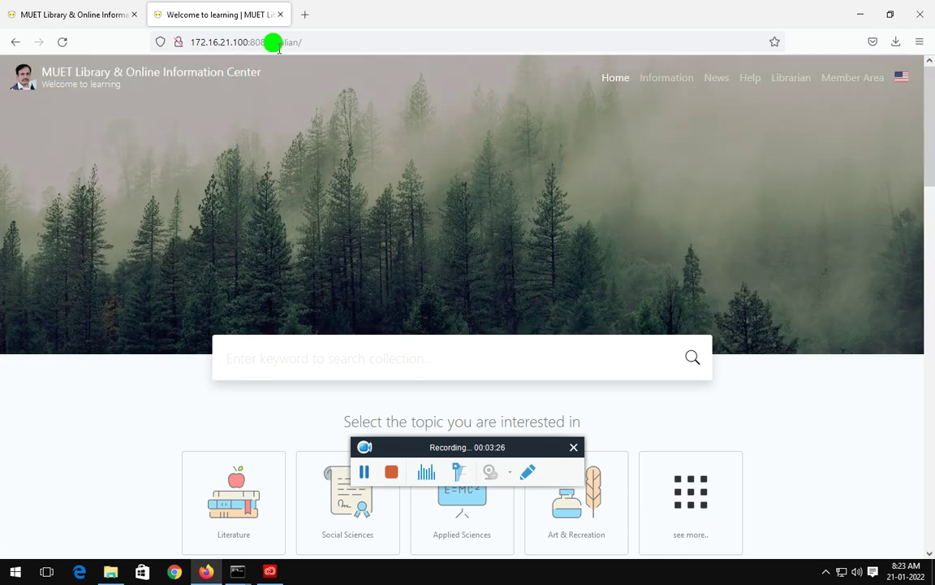
{"action": "left_click", "coordinate": [273, 43]}
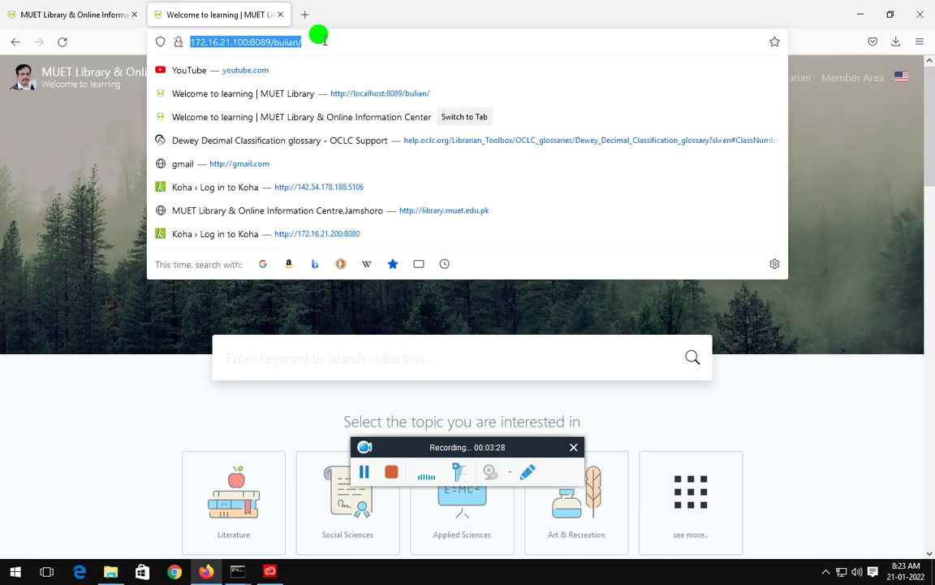
{"action": "left_click", "coordinate": [851, 108]}
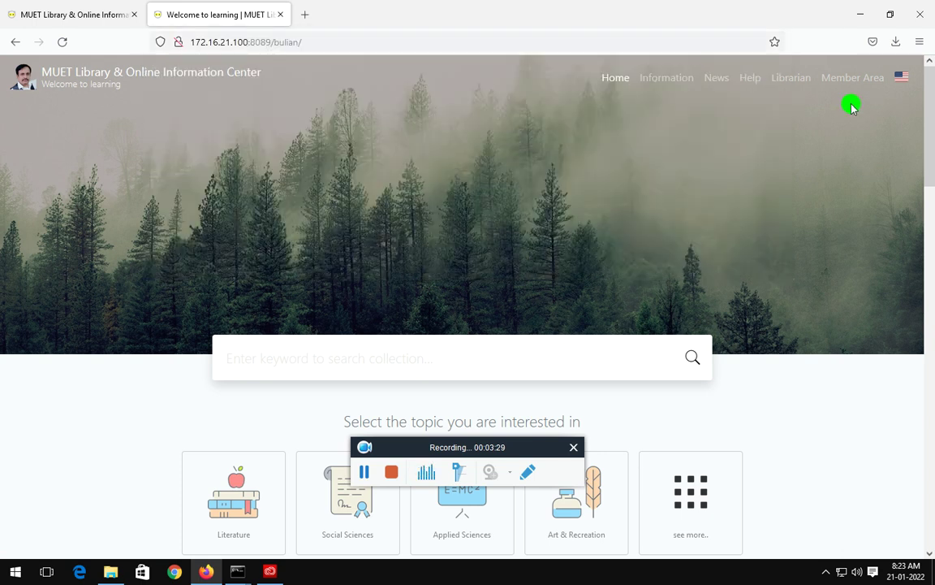
Load the login page at 172.16.21.100:8089/bulian/index.php?p=login and log in to the library administration.
{"action": "left_click", "coordinate": [794, 83]}
{"action": "left_click", "coordinate": [455, 38]}
{"action": "key", "text": "BackSpace"}
{"action": "key", "text": "BackSpace"}
{"action": "key", "text": "BackSpace"}
{"action": "key", "text": "BackSpace"}
{"action": "key", "text": "BackSpace"}
{"action": "key", "text": "BackSpace"}
{"action": "key", "text": "BackSpace"}
{"action": "key", "text": "BackSpace"}
{"action": "key", "text": "BackSpace"}
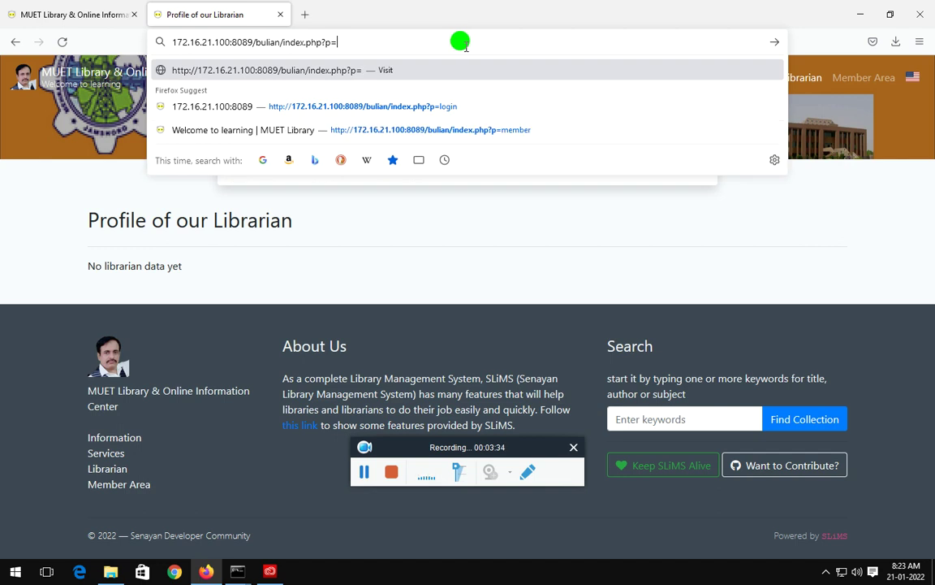
{"action": "type", "text": "lo"}
{"action": "key", "text": "Return"}
{"action": "left_click", "coordinate": [102, 387]}
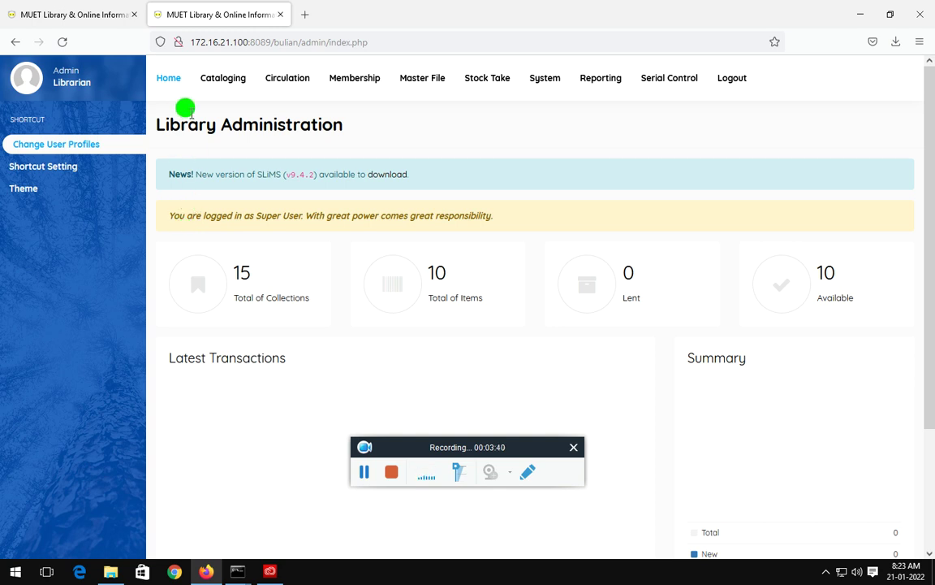
{"action": "left_click", "coordinate": [195, 41]}
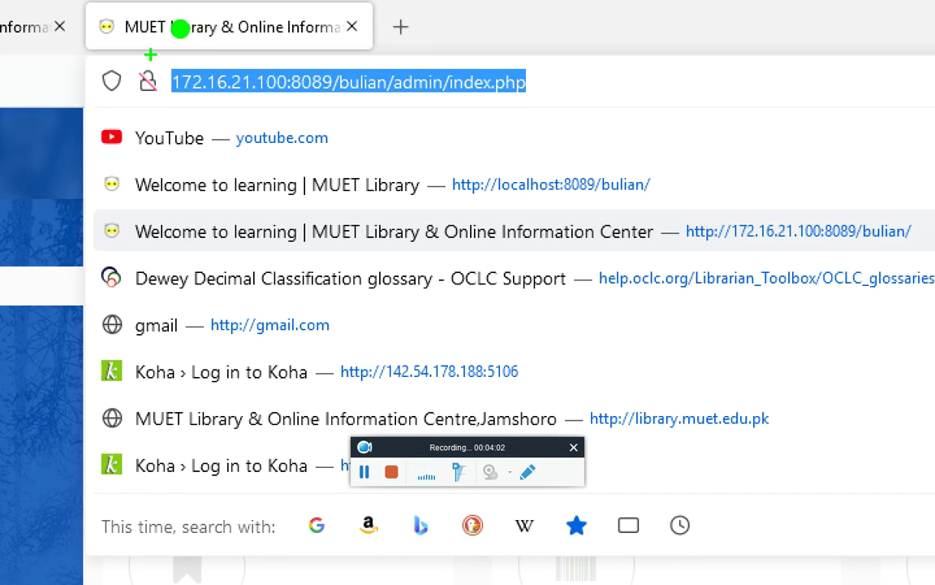
{"action": "mouse_move", "coordinate": [148, 55]}
{"action": "left_mouse_down"}
{"action": "mouse_move", "coordinate": [143, 89]}
{"action": "mouse_move", "coordinate": [406, 114]}
{"action": "left_mouse_up"}
{"action": "mouse_move", "coordinate": [302, 58]}
{"action": "left_mouse_down"}
{"action": "mouse_move", "coordinate": [398, 42]}
{"action": "mouse_move", "coordinate": [173, 34]}
{"action": "left_mouse_up"}
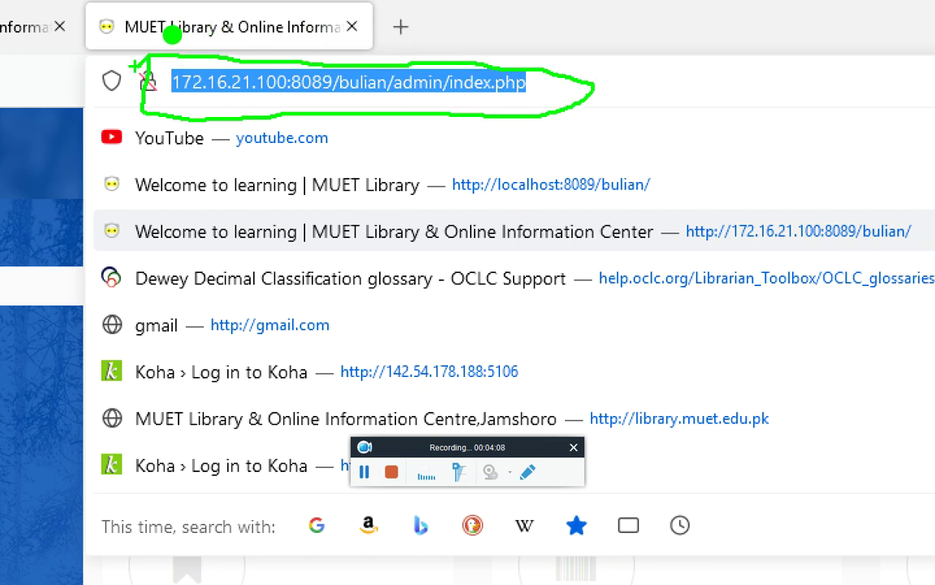